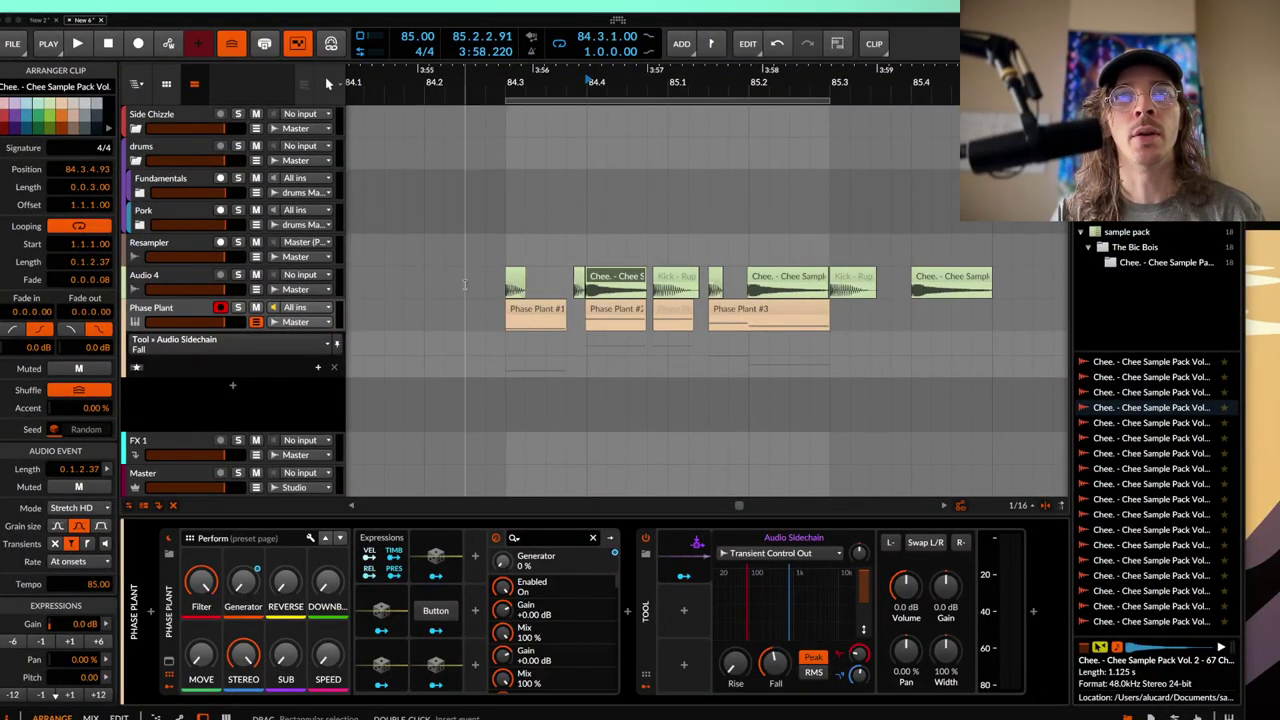
Select the Phase Plant track, then Audio 4 to view its FX Layer chain.
left_click(196, 312)
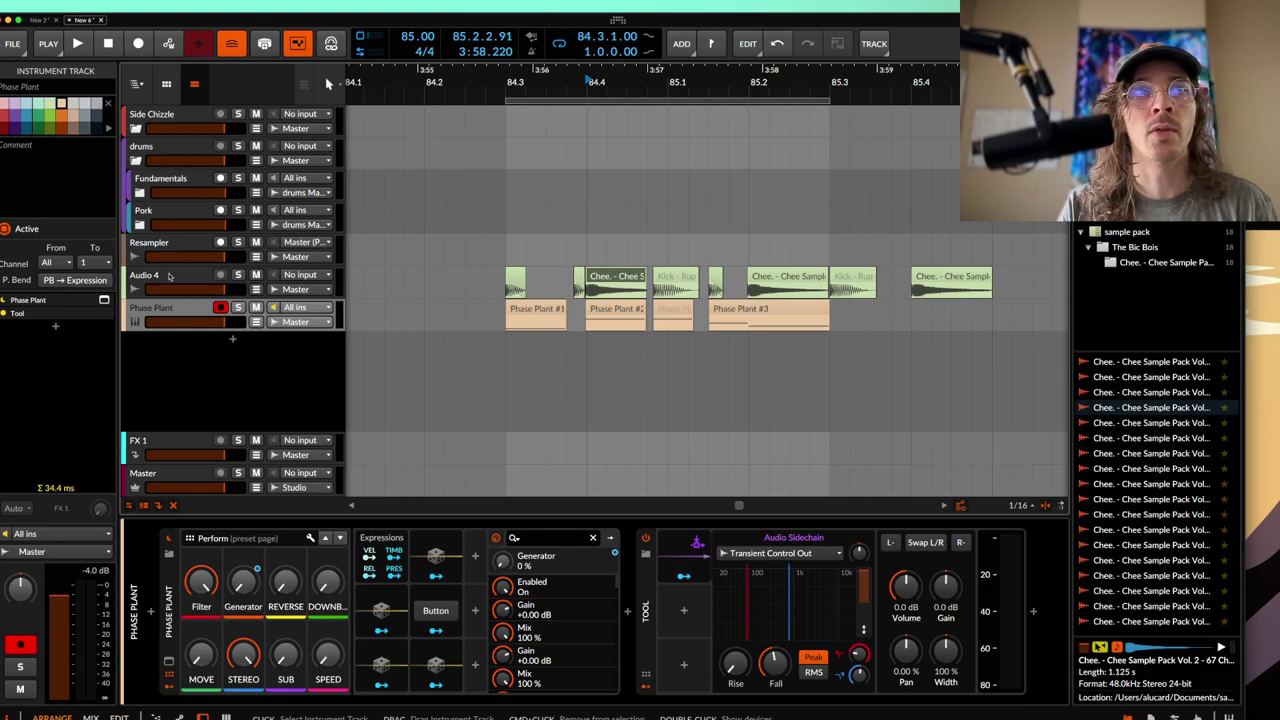
left_click(169, 276)
Solo the Audio 4 track and its Transient Split layer, auditioning the click layer.
left_click(219, 545)
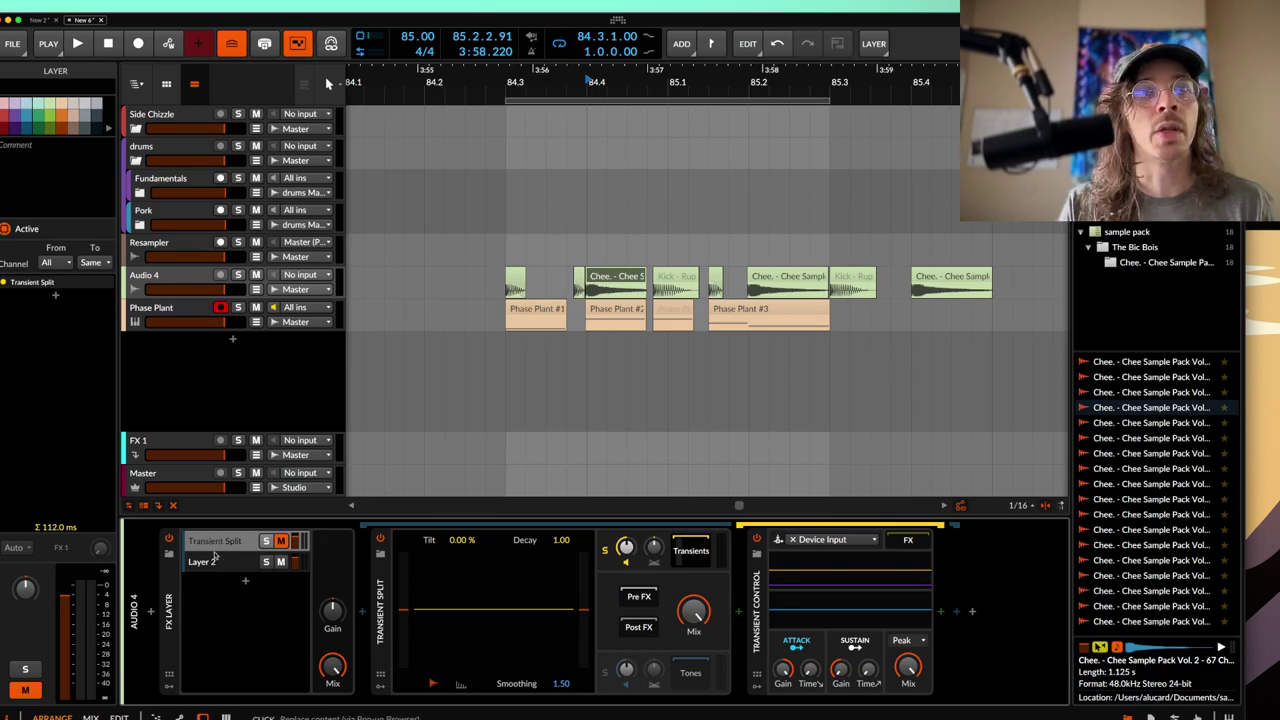
left_click(266, 541)
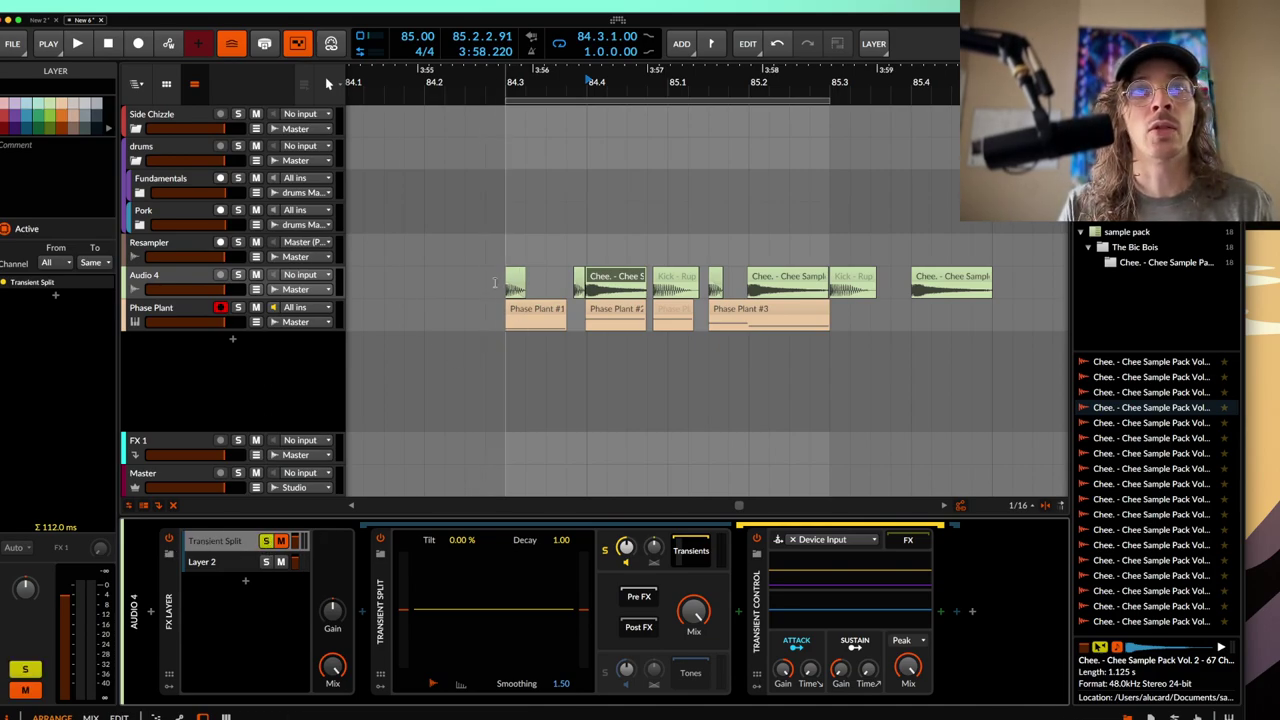
left_click(266, 541)
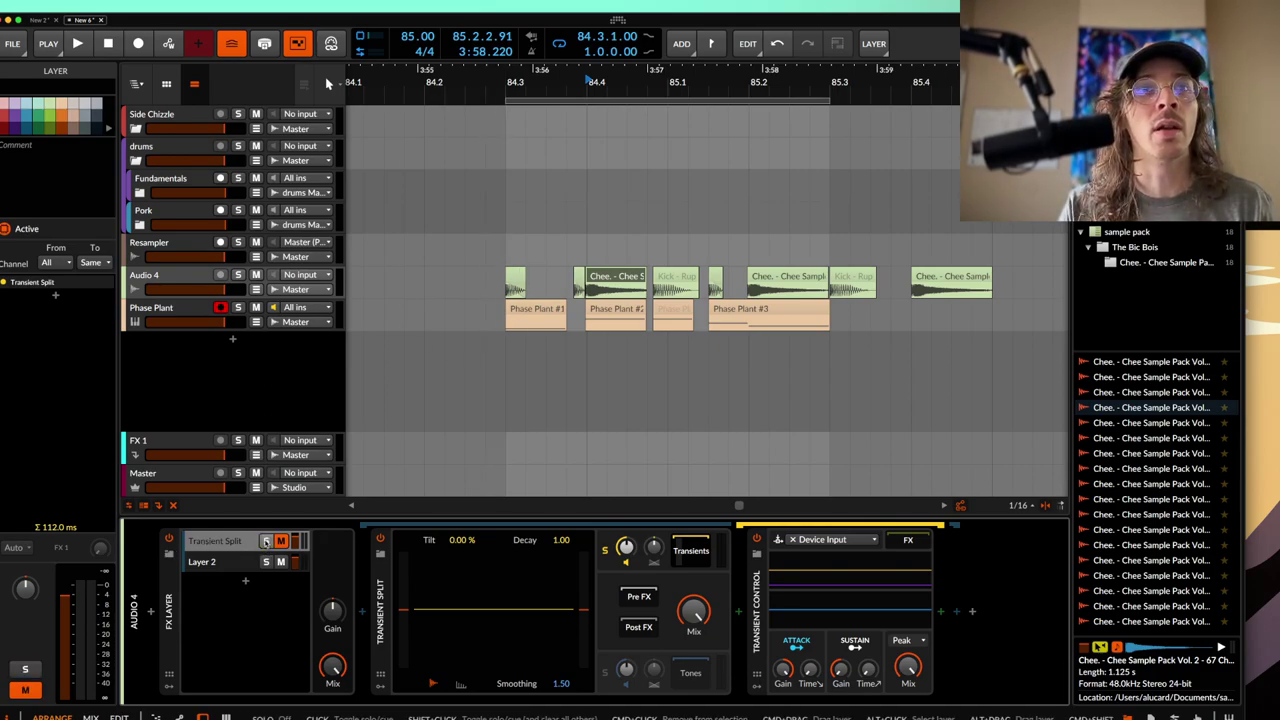
left_click(238, 275)
key("space")
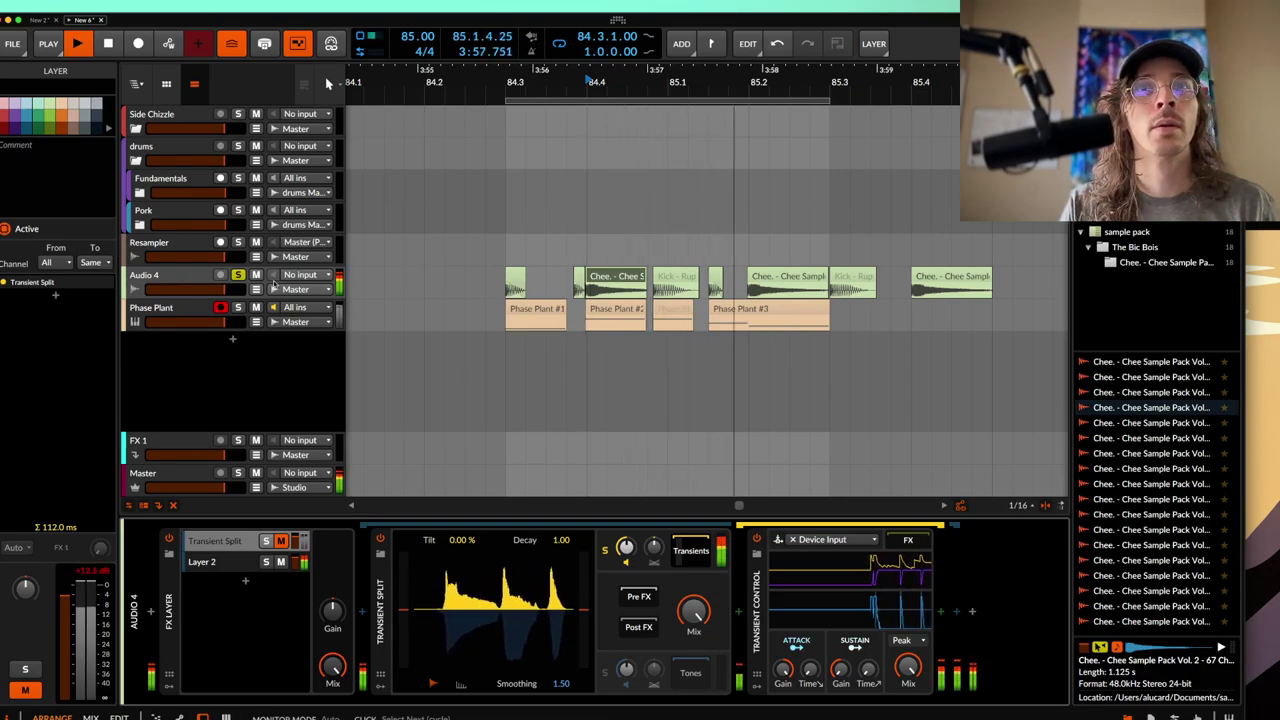
key("space")
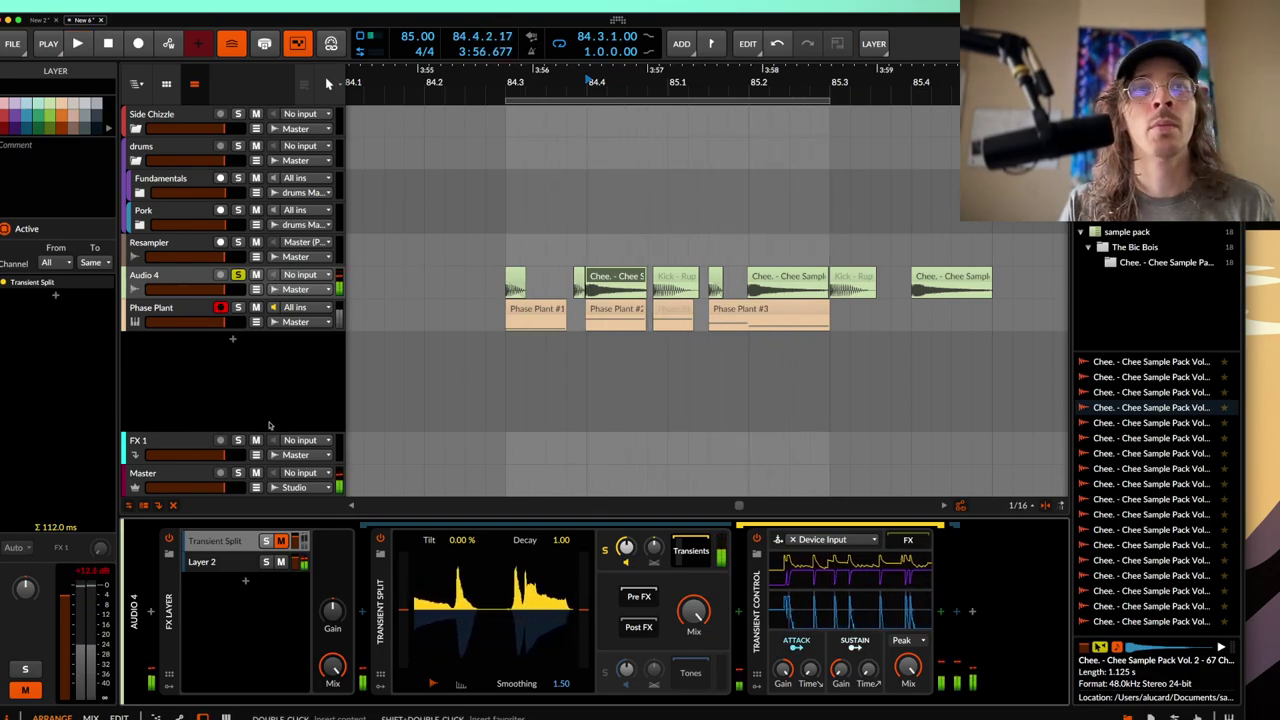
left_click(266, 541)
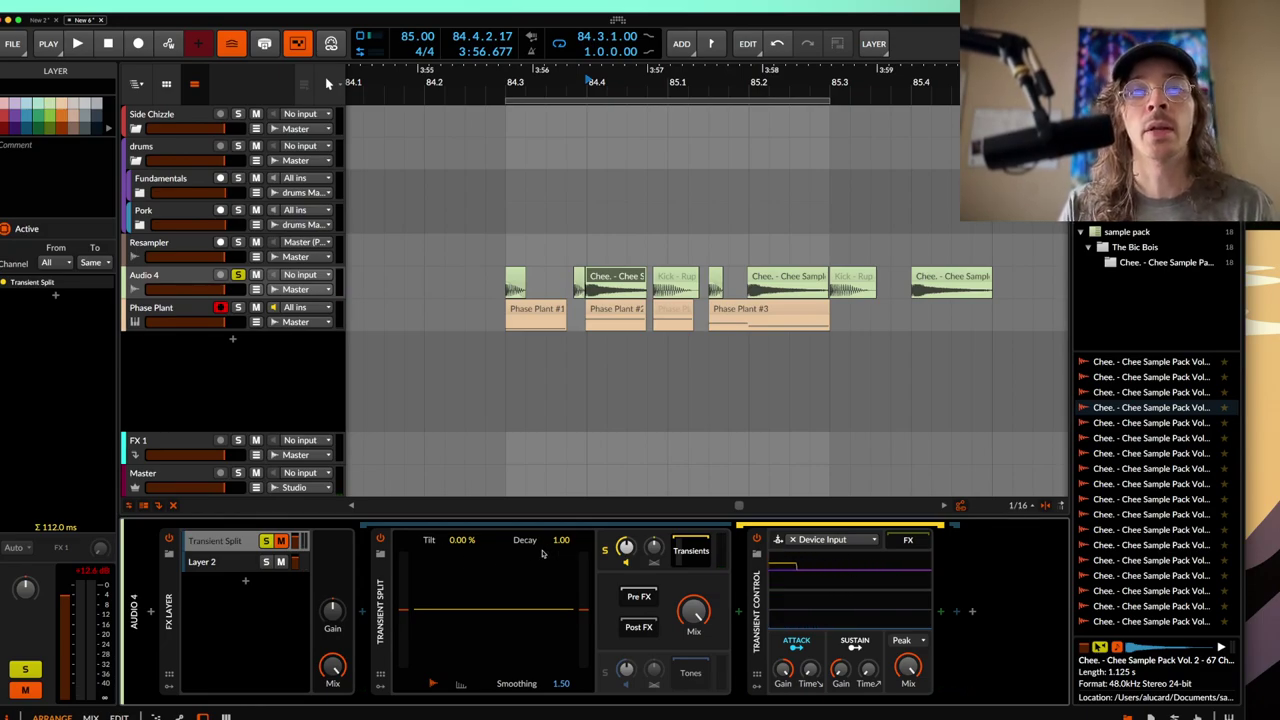
Bypass Transient Control and reset Transient Split smoothing to 1.00 during playback.
left_click(757, 539)
key("space")
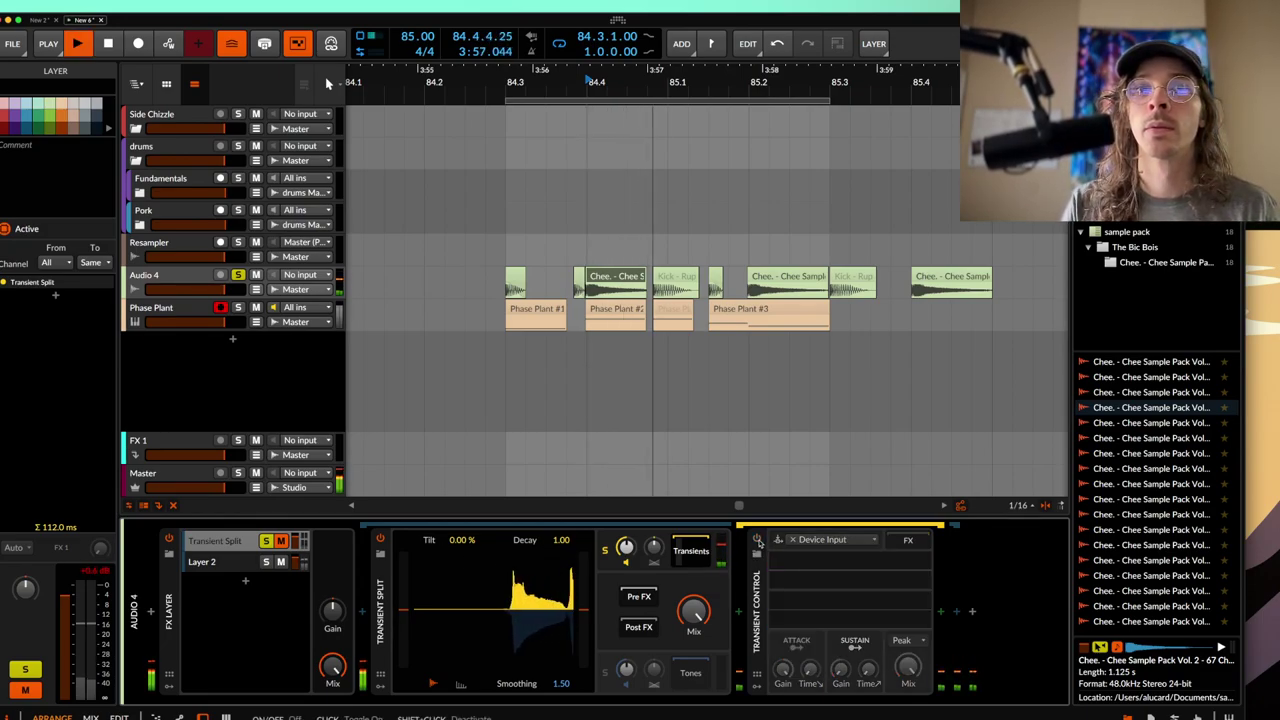
double_click(566, 682)
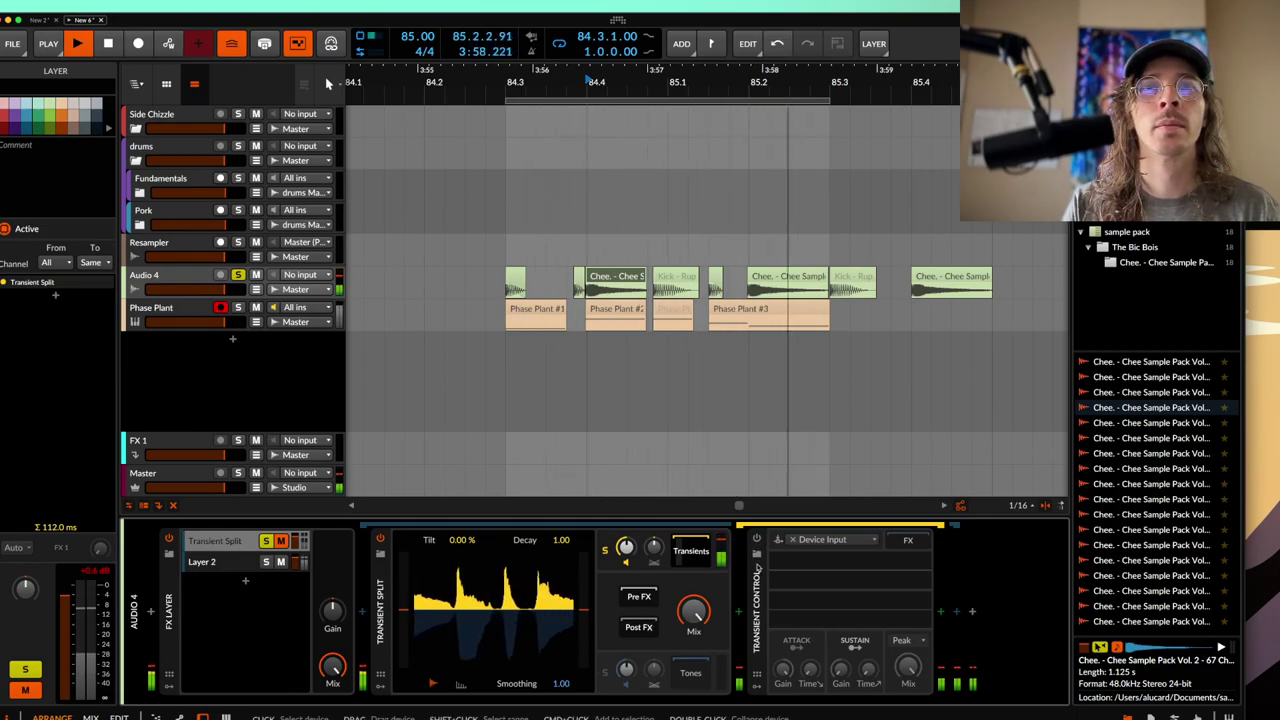
key("space")
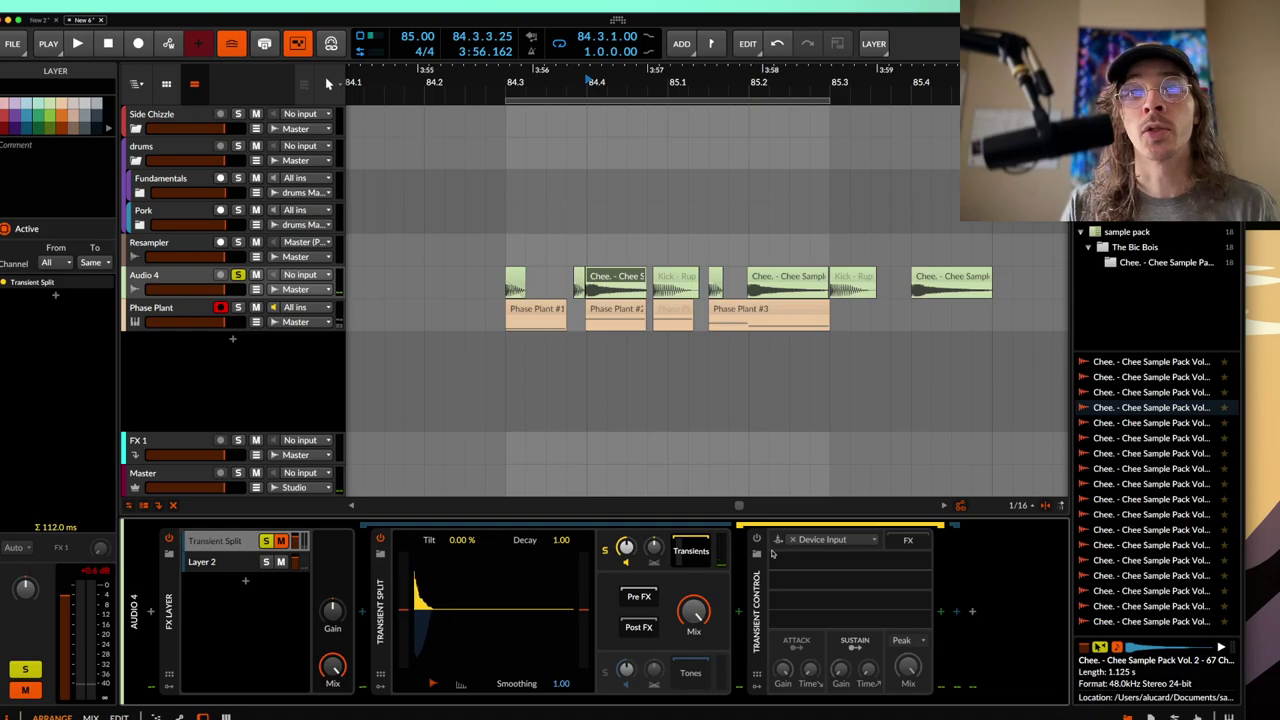
Re-enable Transient Control on Audio 4 and play the click layer to hear it.
left_click(758, 539)
key("space")
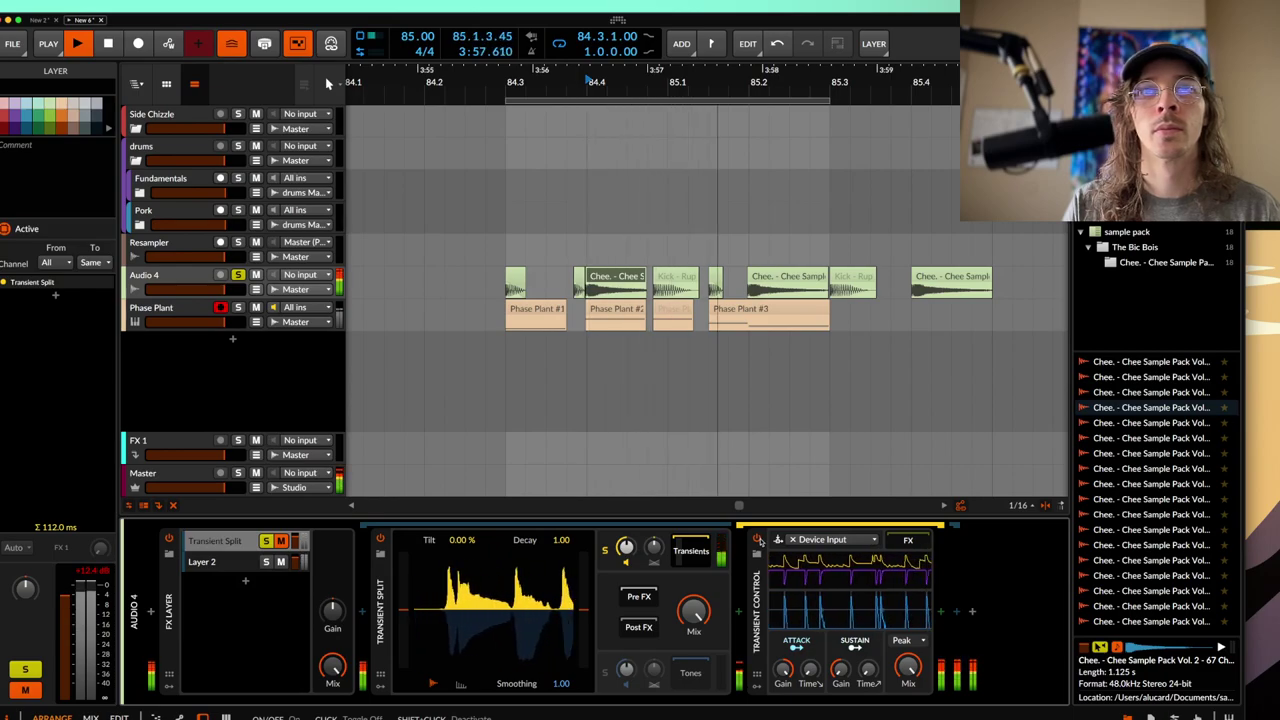
key("space")
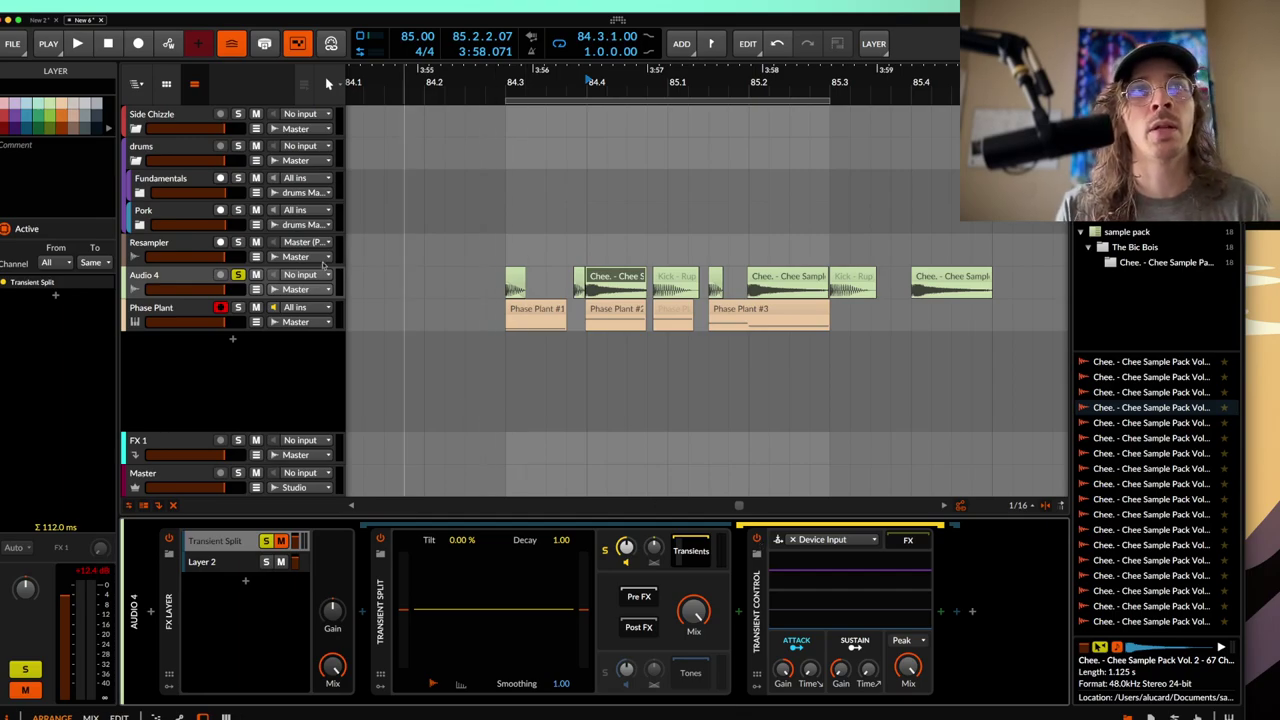
Browse the drums, Fundamentals and Pork group chains, ending on Fundamentals' Click Sidechain.
left_click(190, 152)
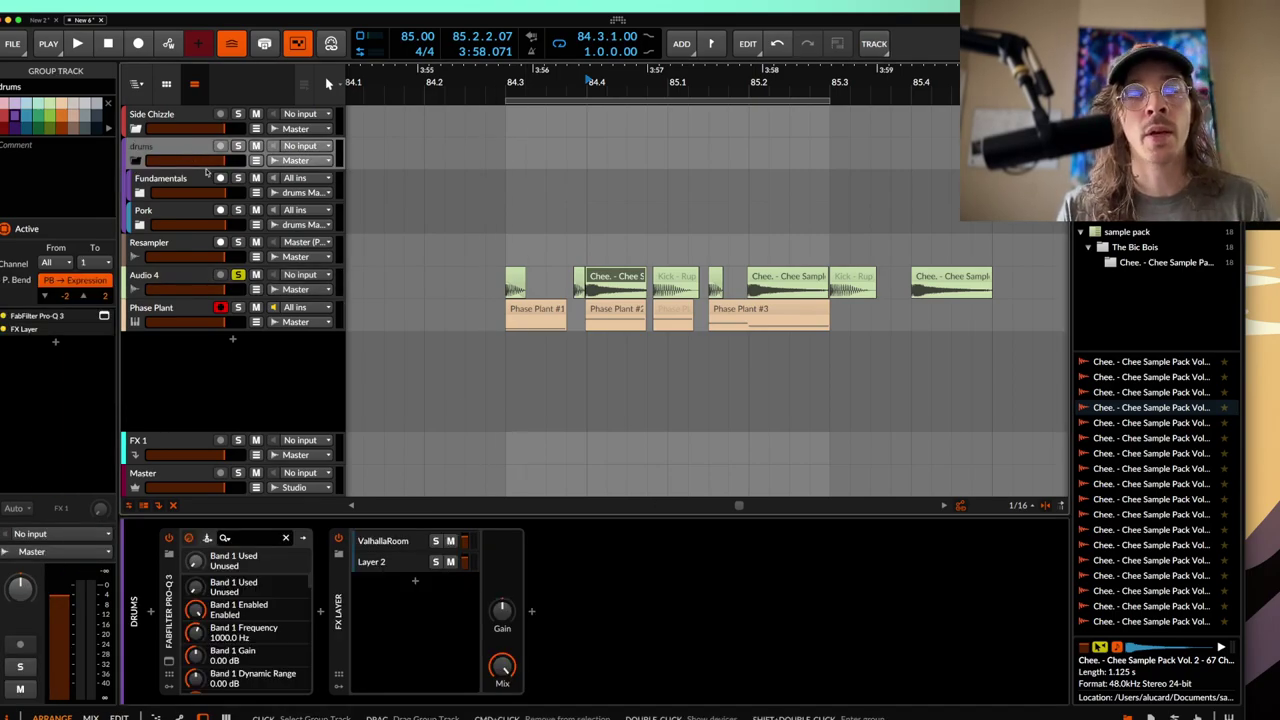
left_click(198, 183)
left_click(192, 212)
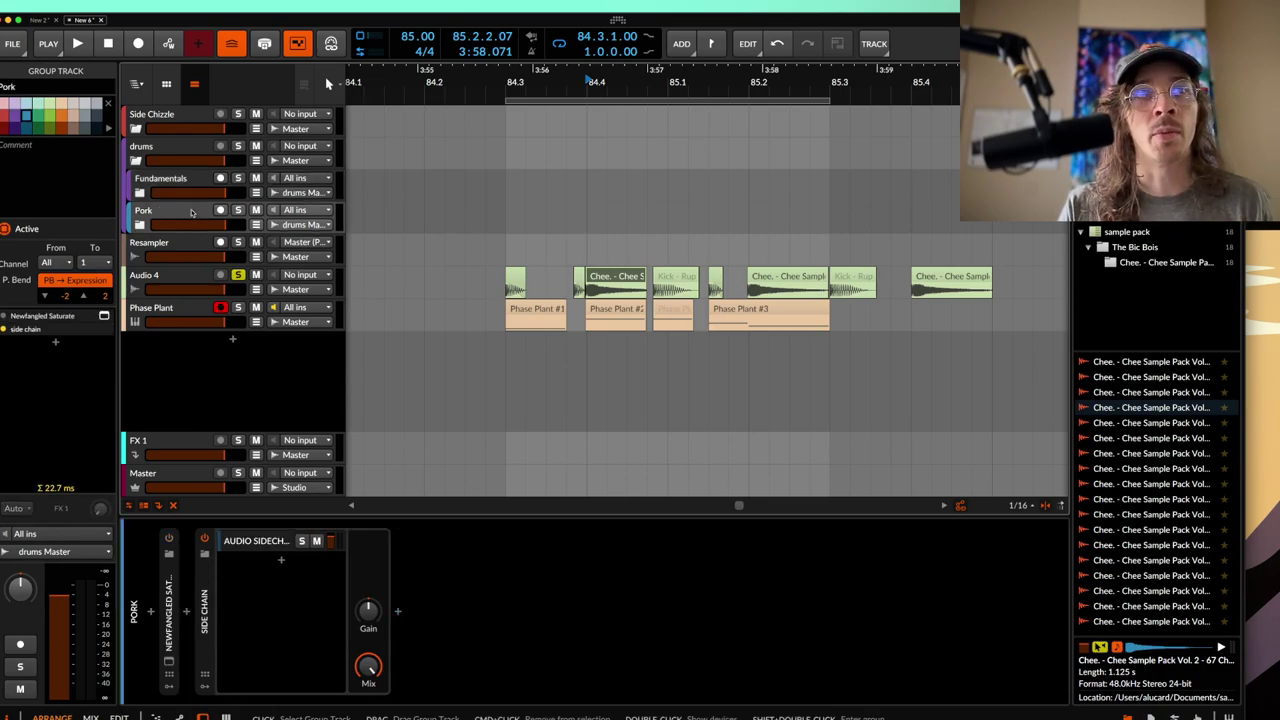
left_click(189, 186)
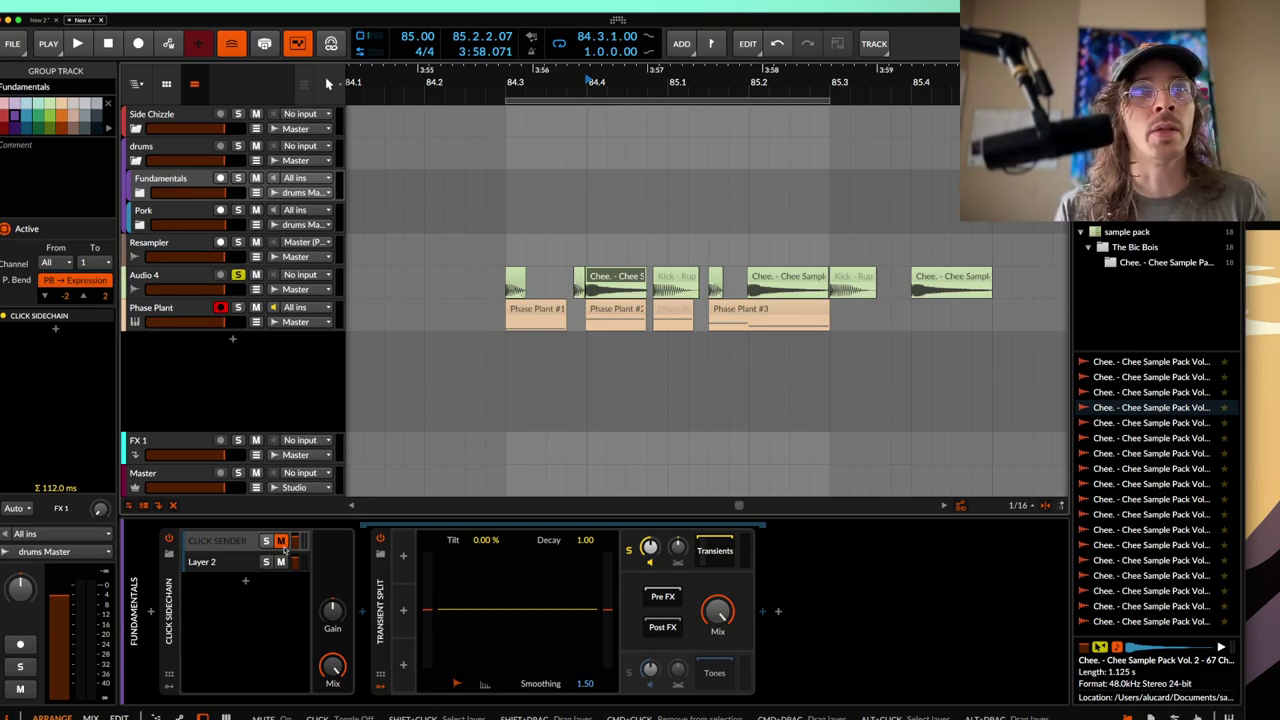
On Phase Plant, expand the Tool device's Audio Sidechain modulator showing Transient Control Out.
left_click(190, 314)
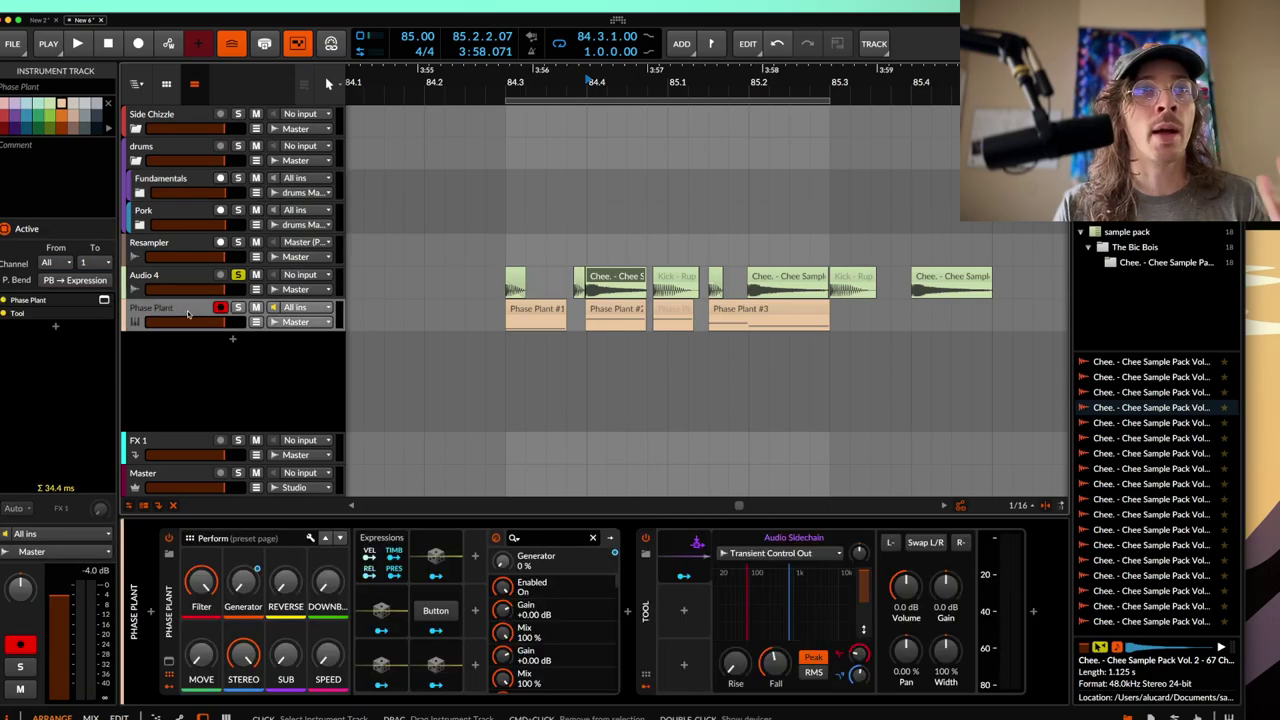
left_click(683, 560)
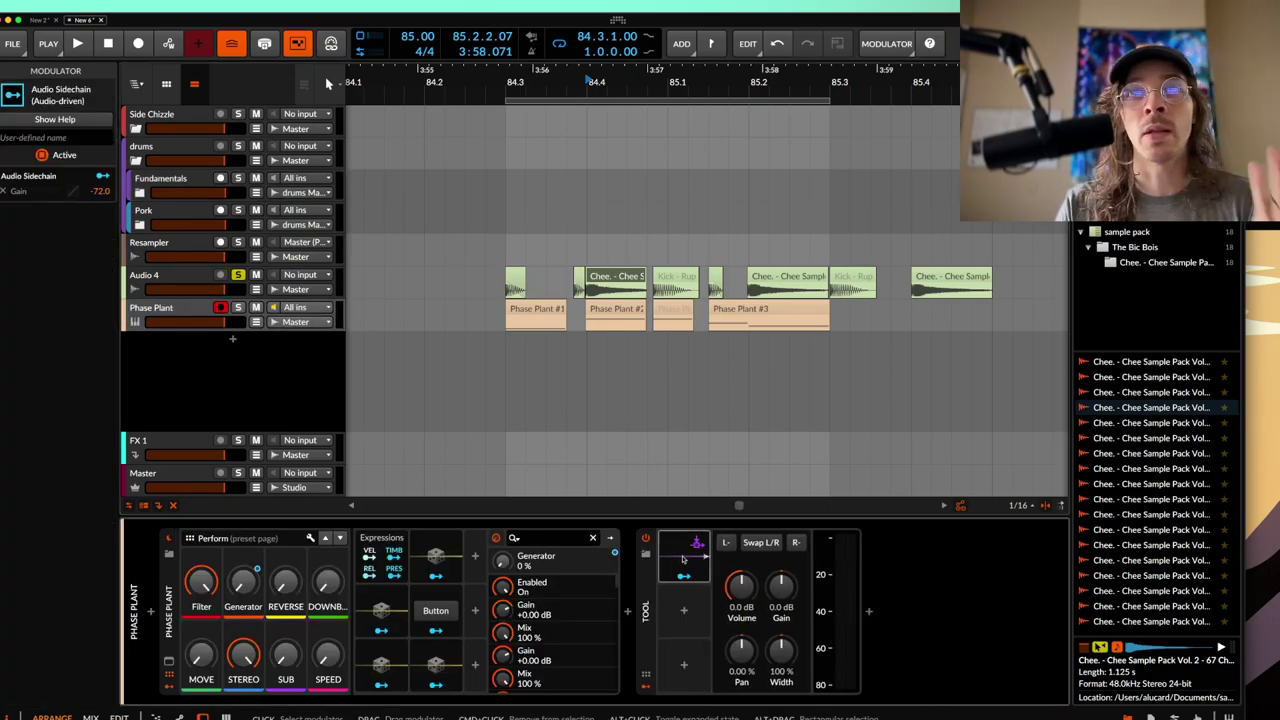
left_click(683, 560)
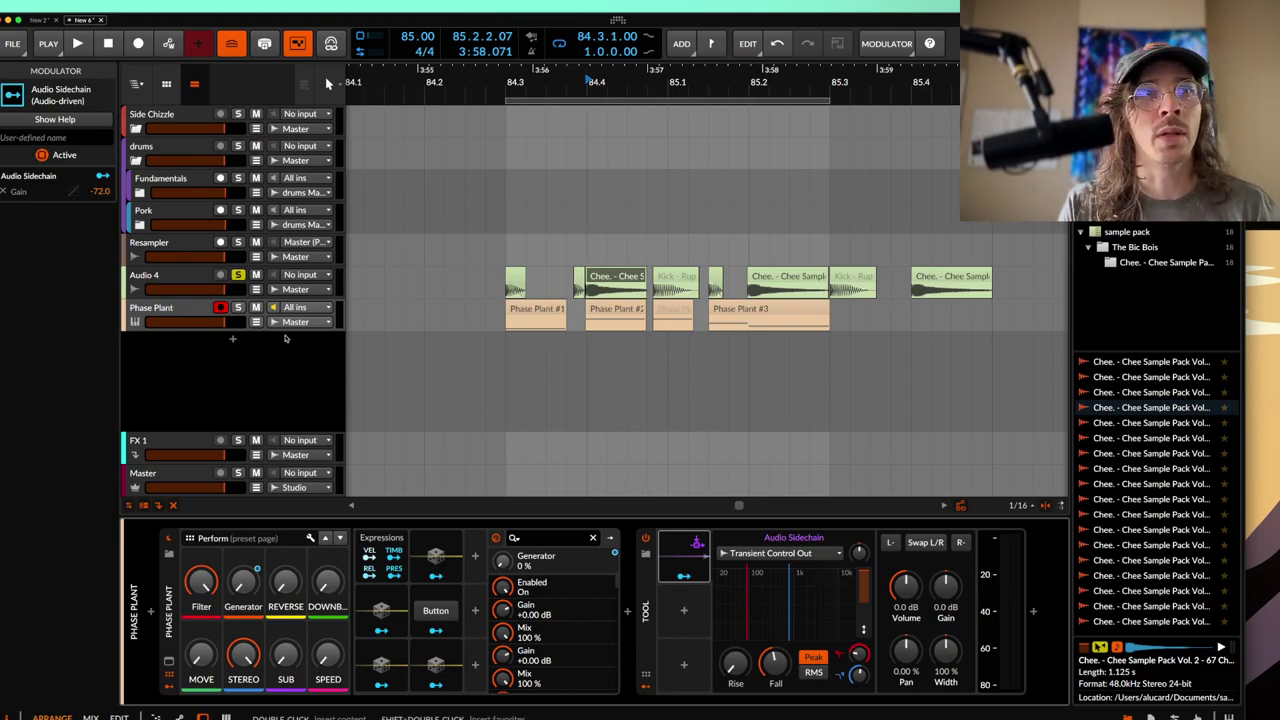
Play from Phase Plant #1, switching between the Audio 4 and Phase Plant device chains.
left_click(536, 316)
key("space")
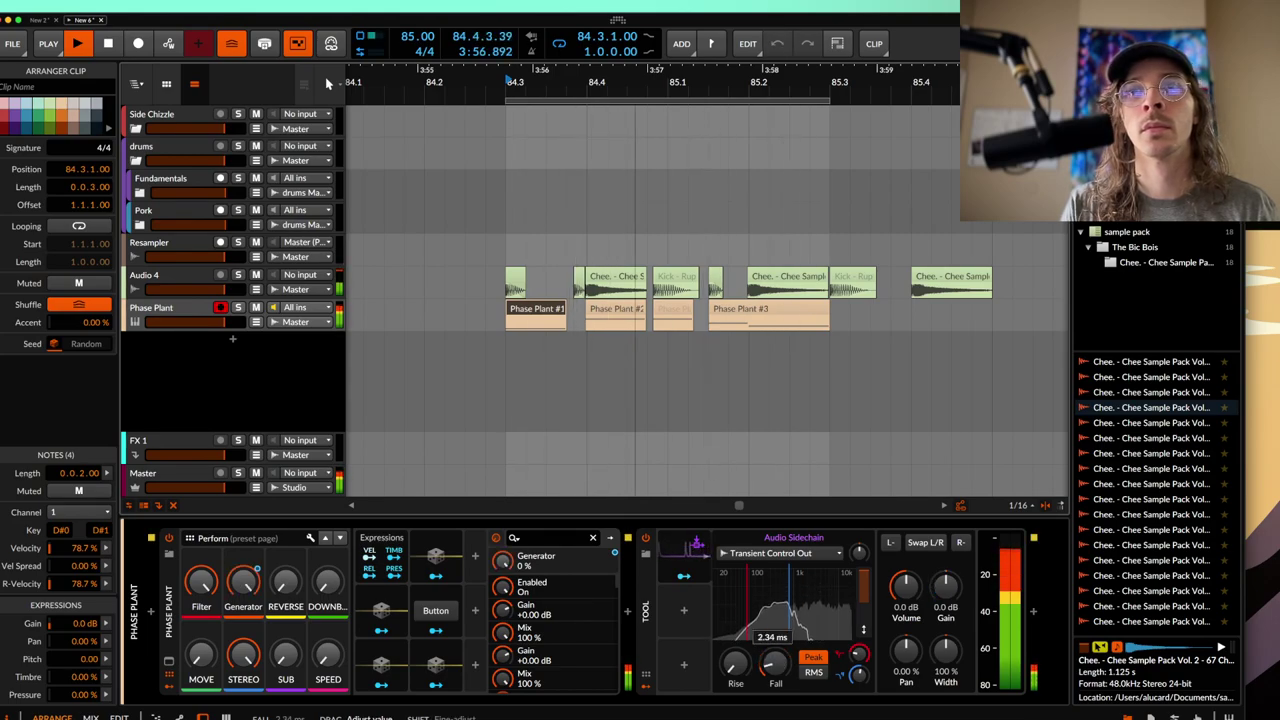
key("Up")
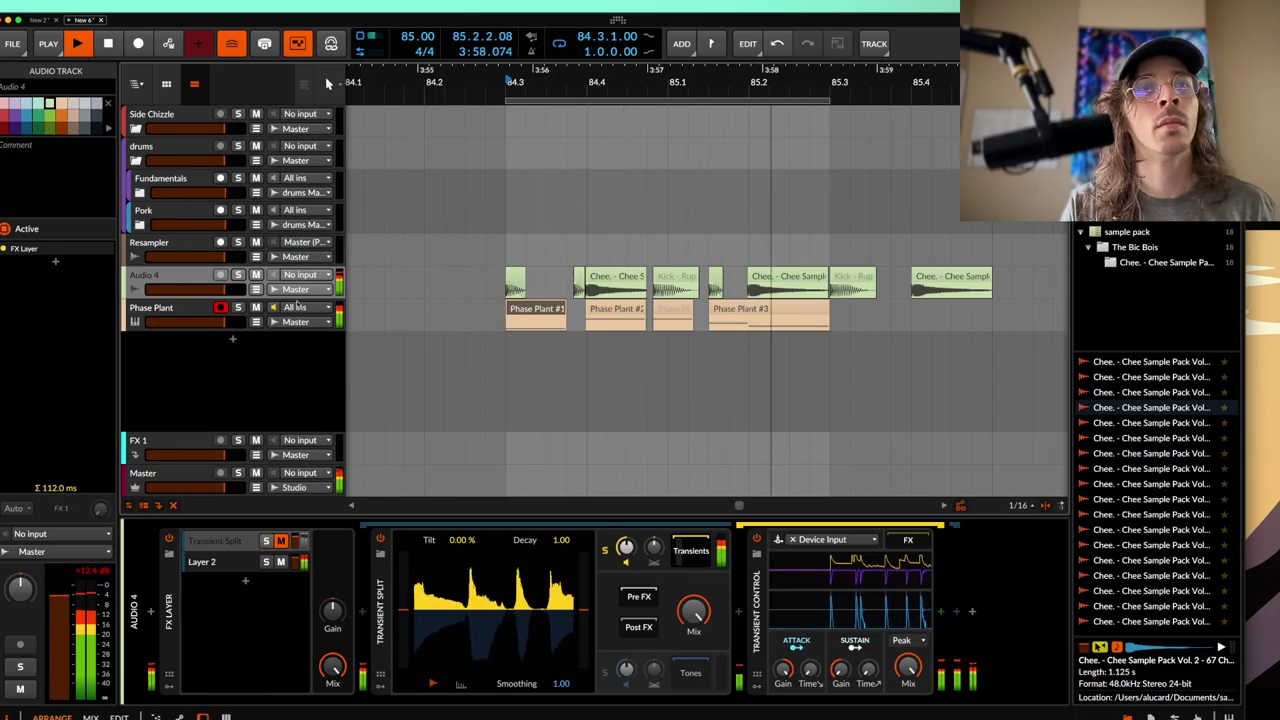
key("Down")
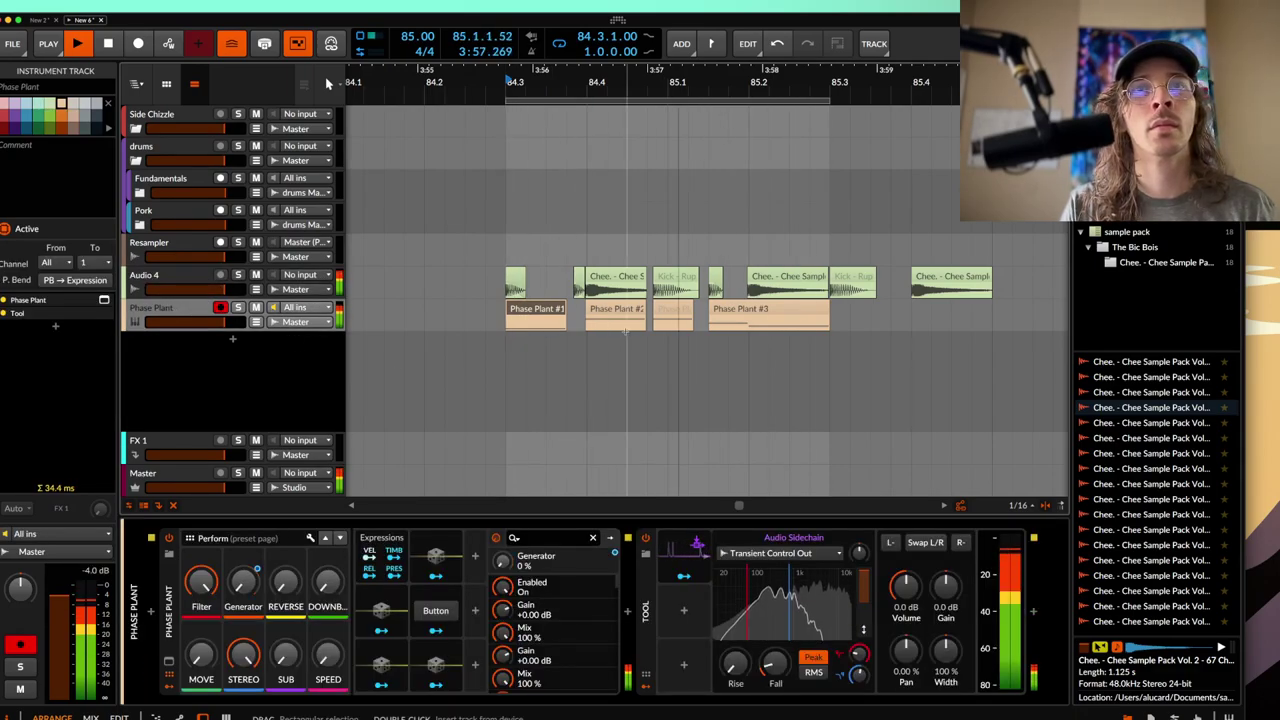
left_click(477, 328)
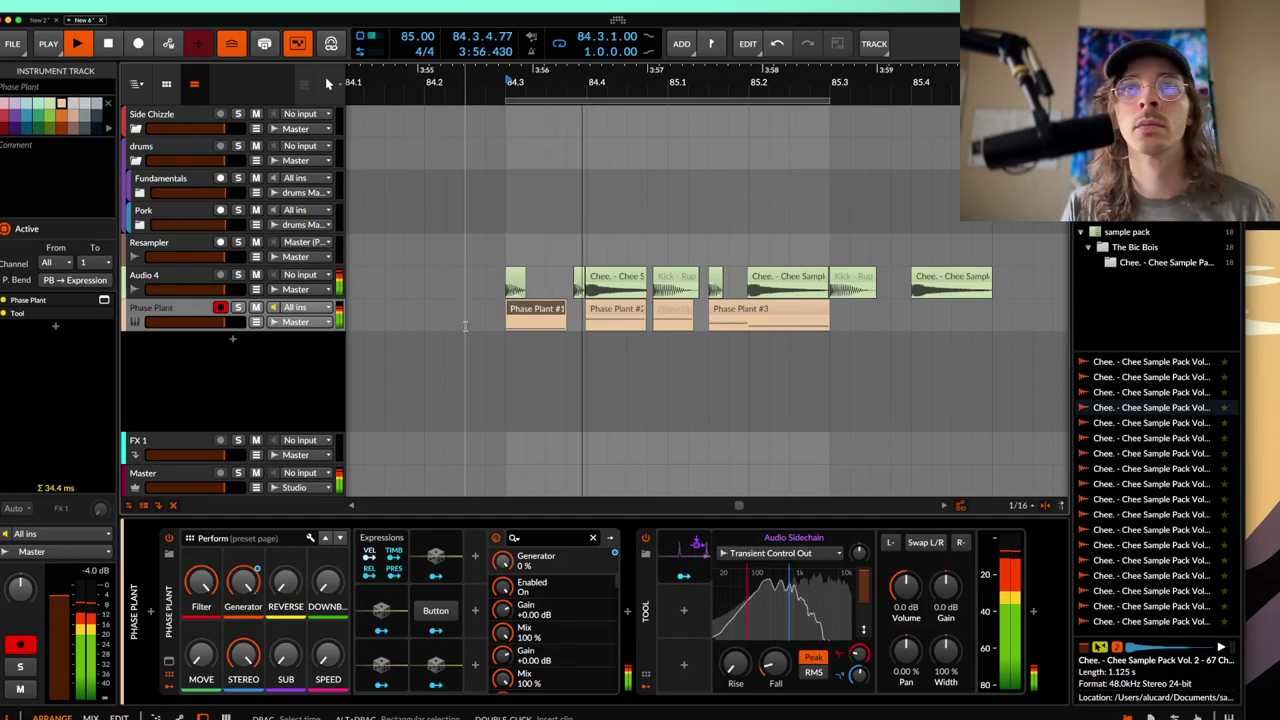
Adjust a Death Bringer preset knob in Phase Plant, then stop playback and close the window.
left_click(168, 677)
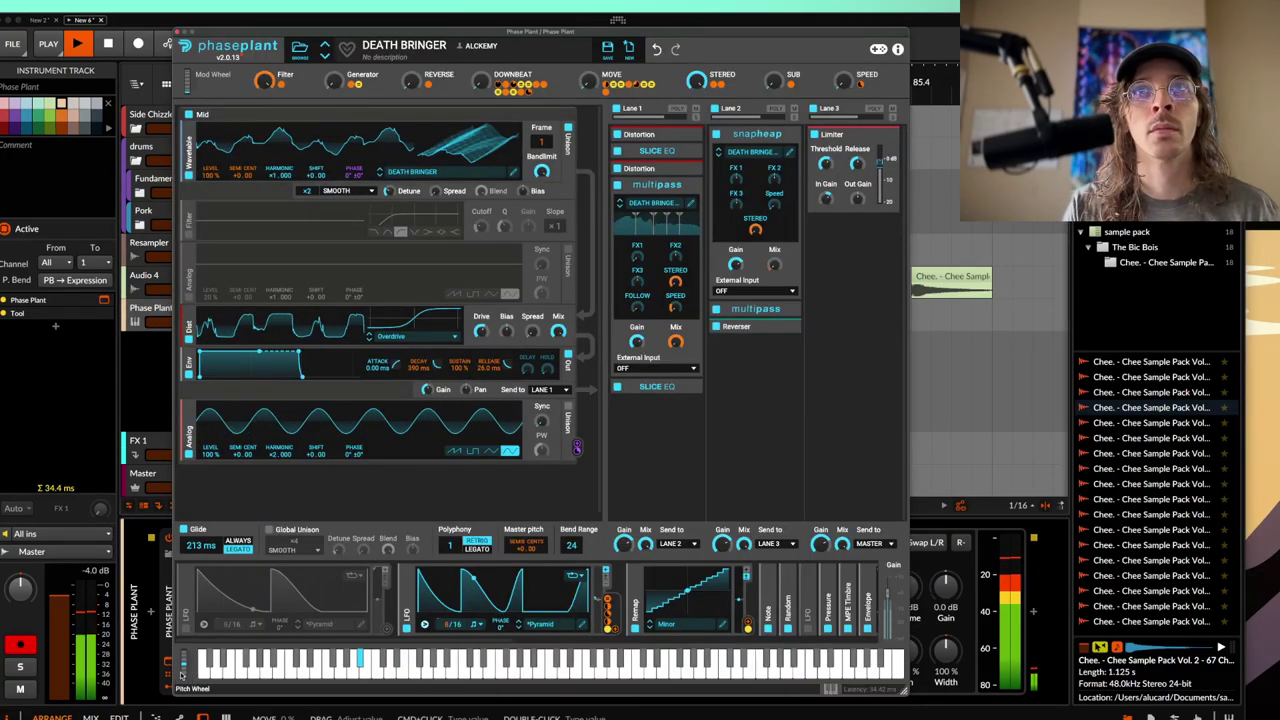
left_click_drag(826, 165, 826, 160)
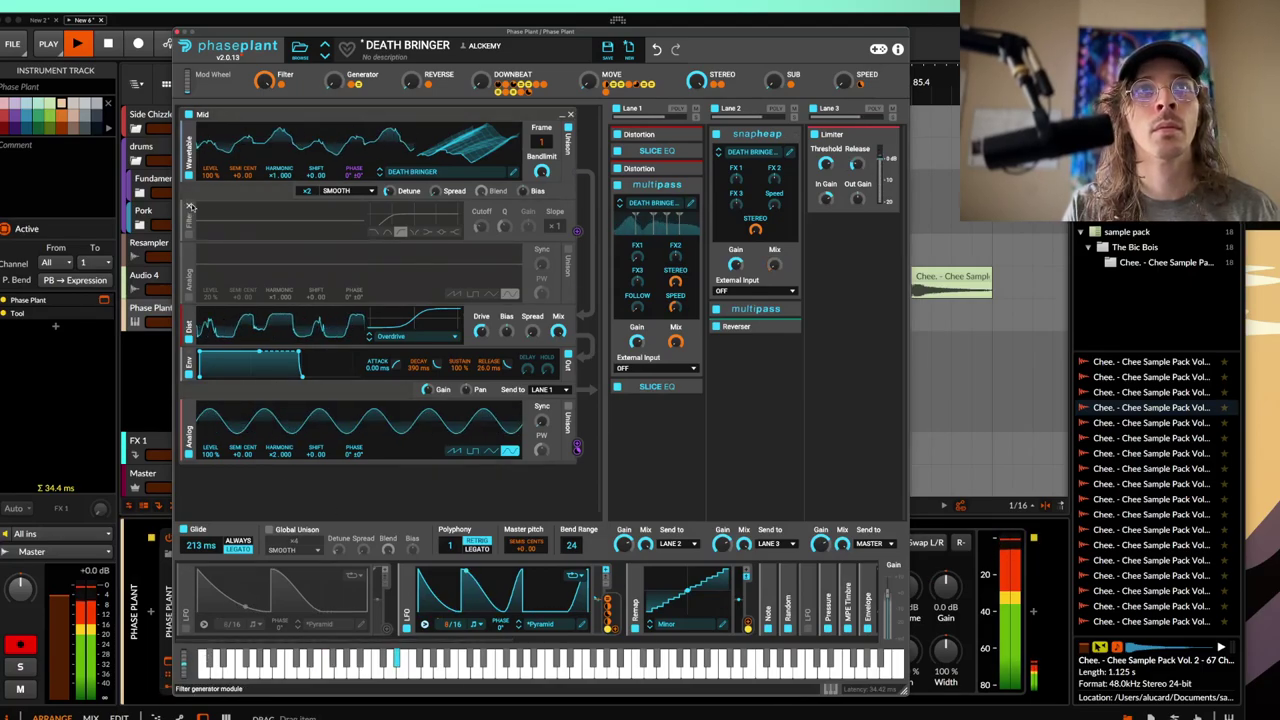
key("space")
left_click(180, 33)
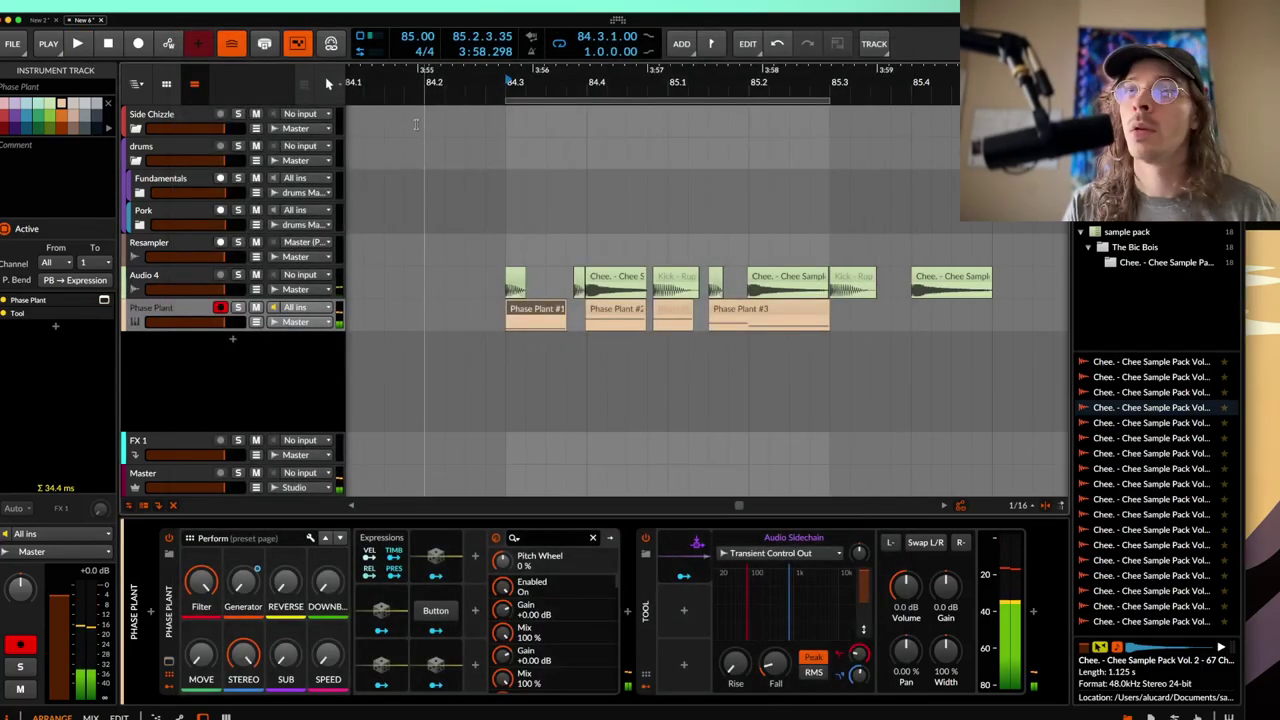
Return the playhead to 84.3.1.00 at the start of the Phase Plant #1 clip.
left_click(503, 258)
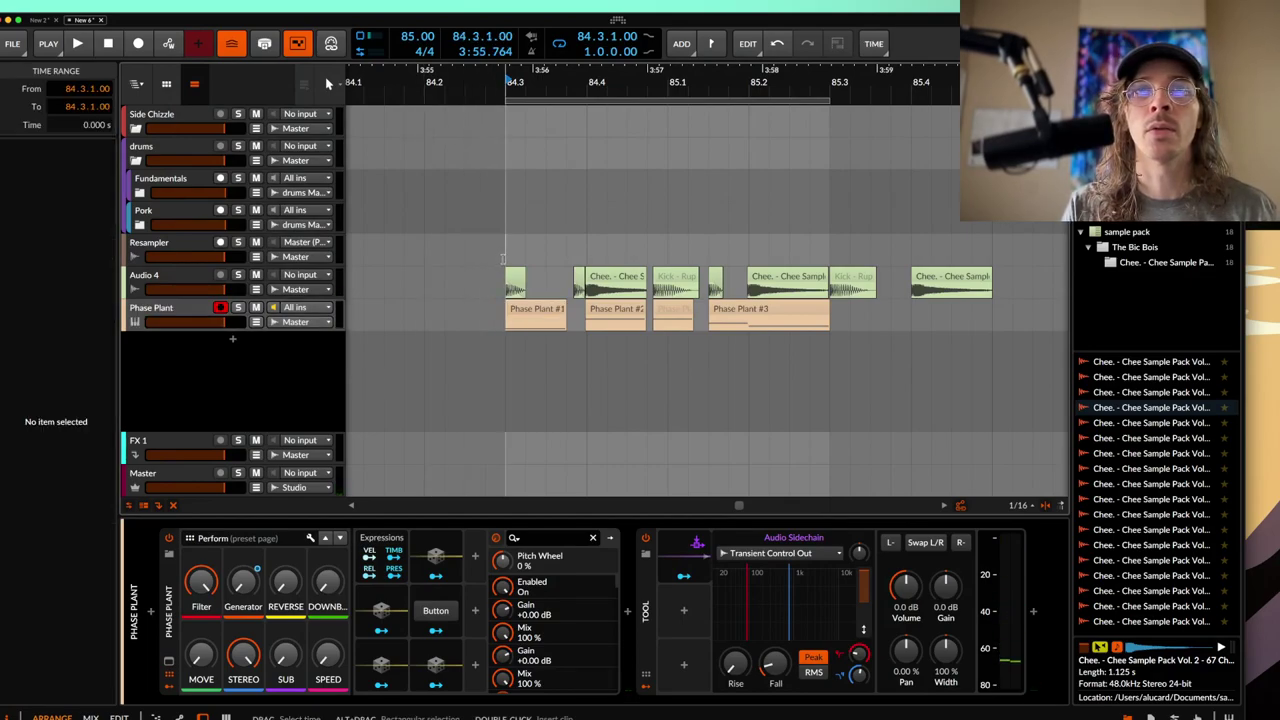